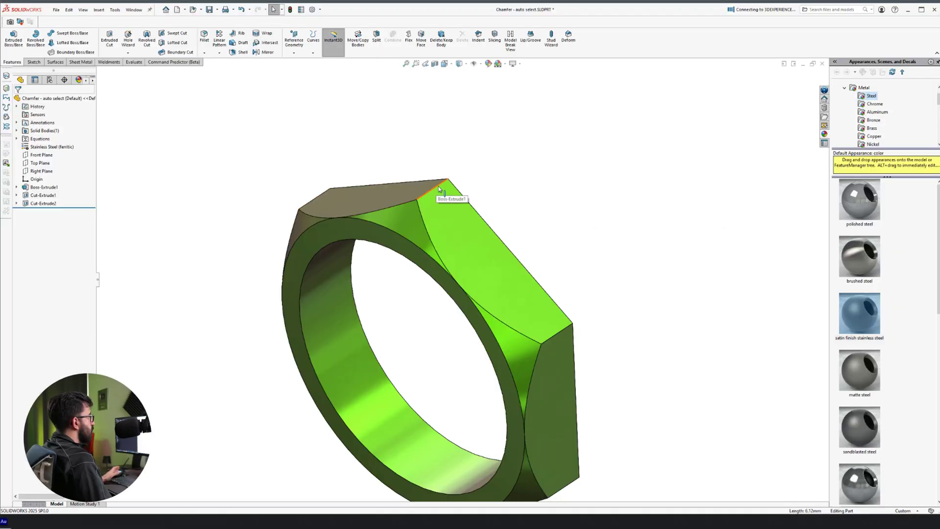
Try a 10 mm fillet on two of the nut's outer corner edges, extending the selection to the related edges.
click(439, 188)
click(503, 165)
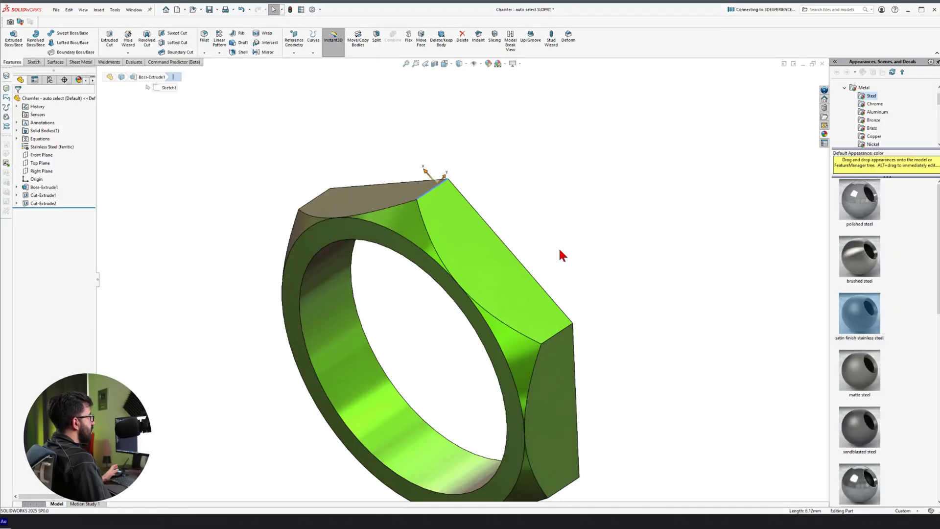
click(569, 340)
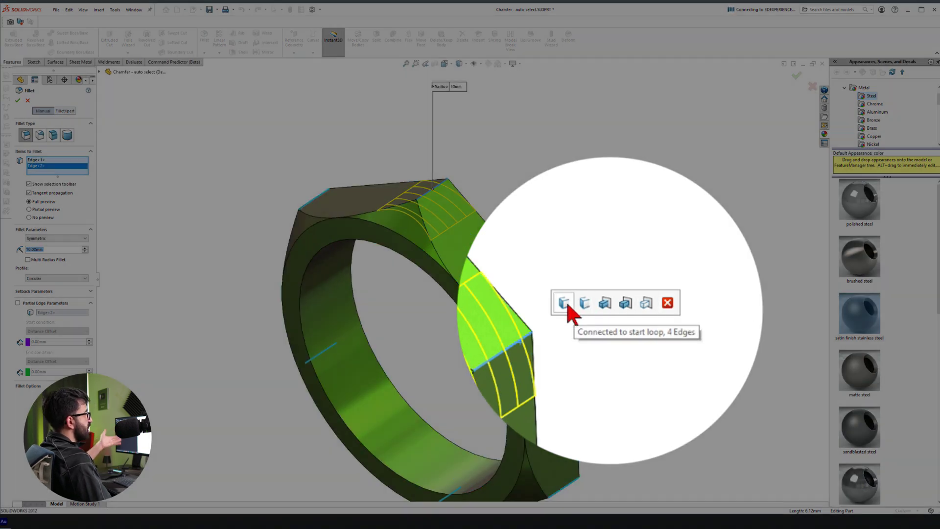
click(563, 303)
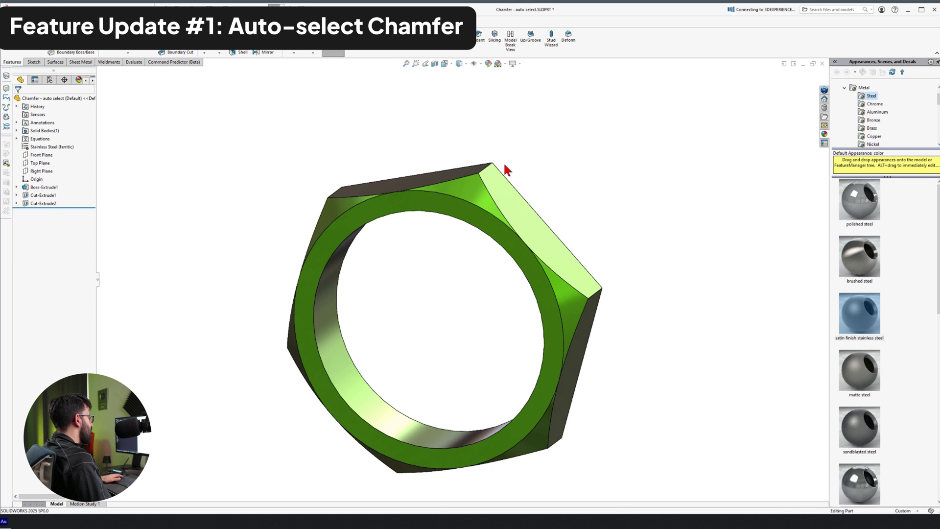
Chamfer the nut's six outer corner edges with a 10 mm distance and a 45 degree angle, using automatic edge selection.
click(562, 147)
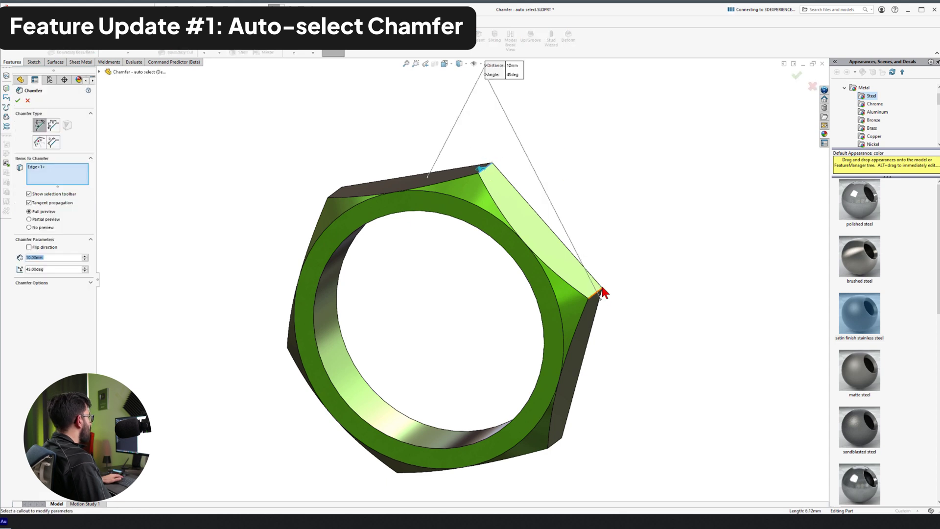
click(617, 272)
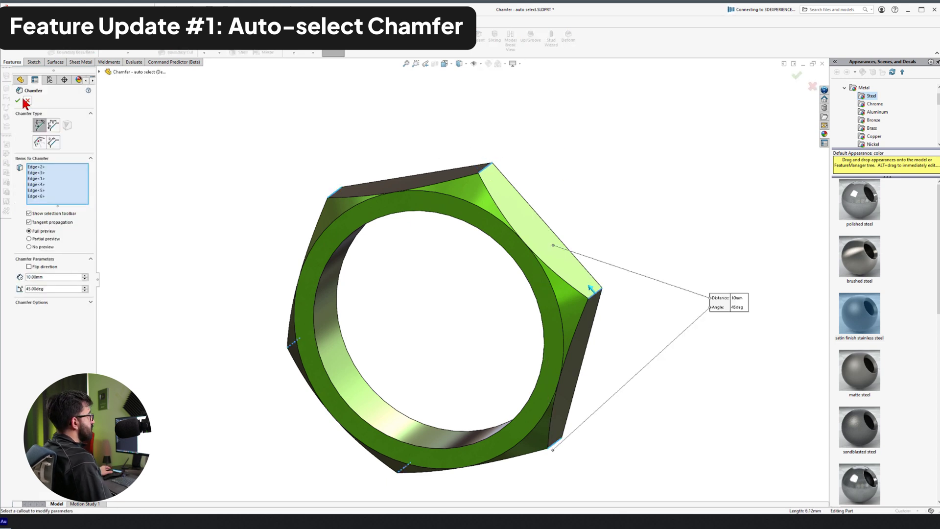
key(Return)
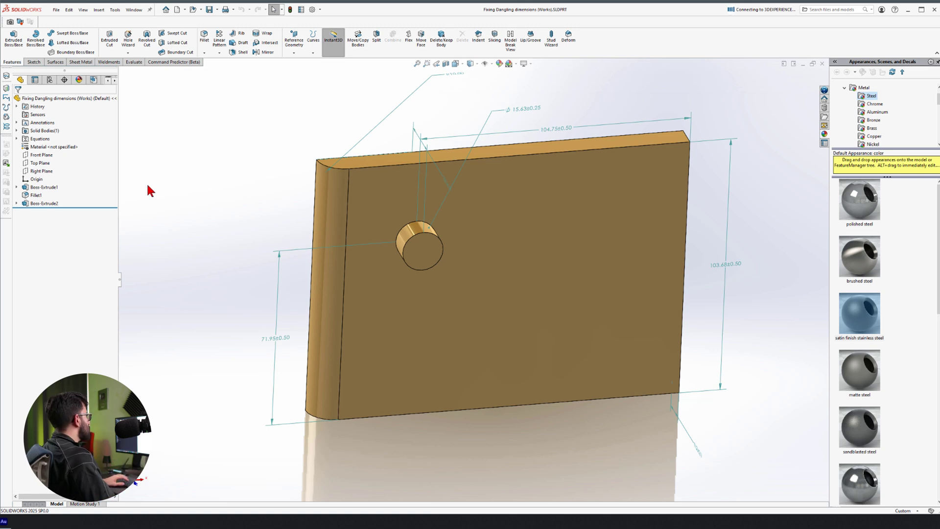
Delete Fillet1 from the plate and set the round boss's horizontal distance from the plate's side edge to 40 mm.
click(35, 195)
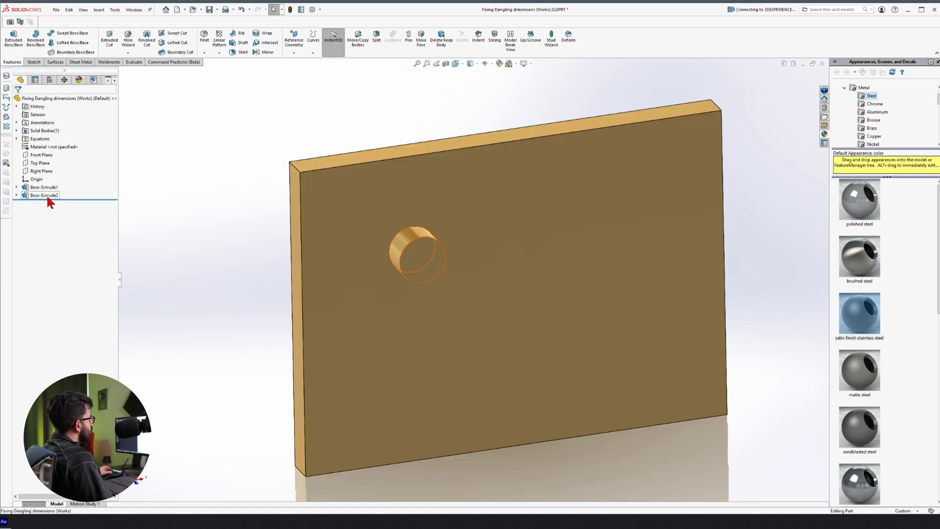
click(45, 196)
middle_drag(281, 216, 357, 132)
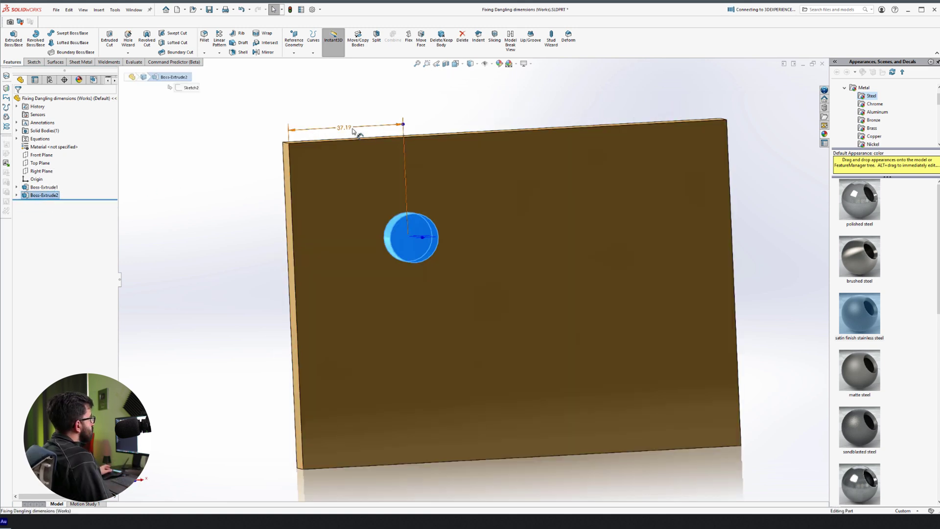
double_click(345, 128)
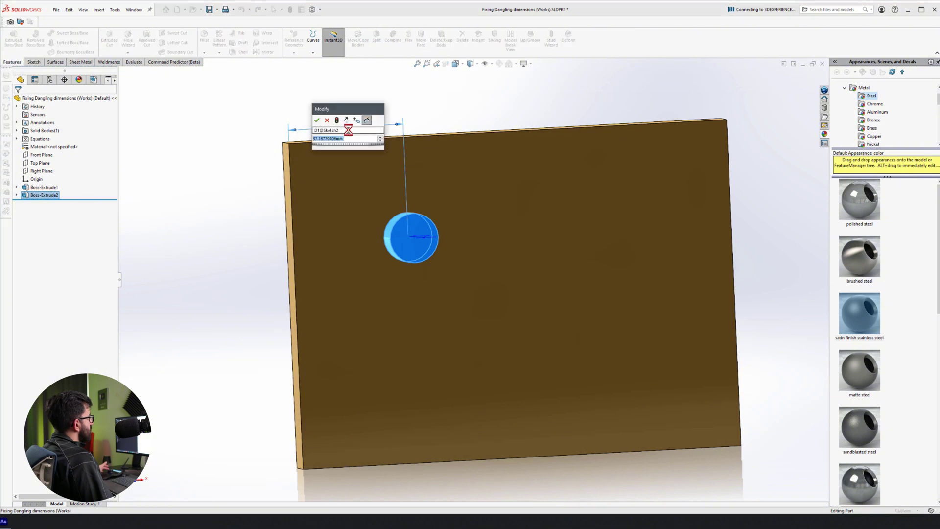
key(Return)
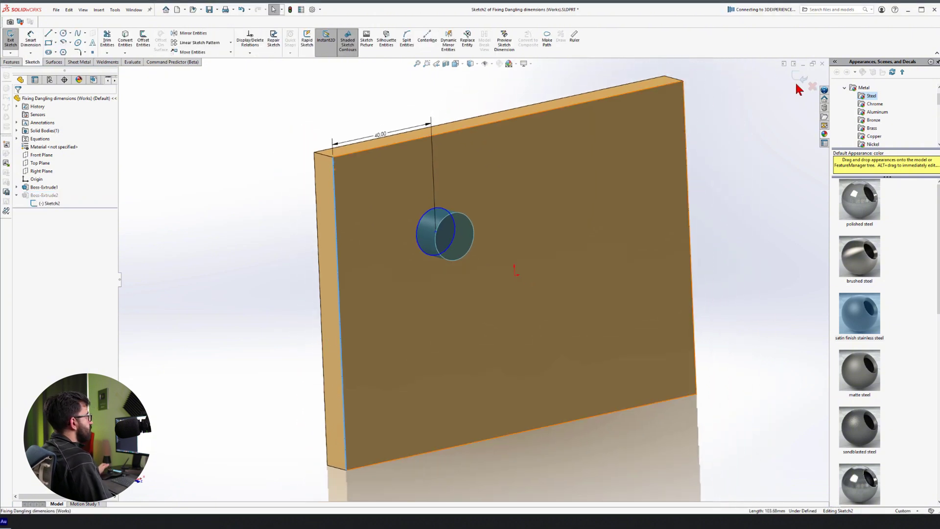
click(802, 78)
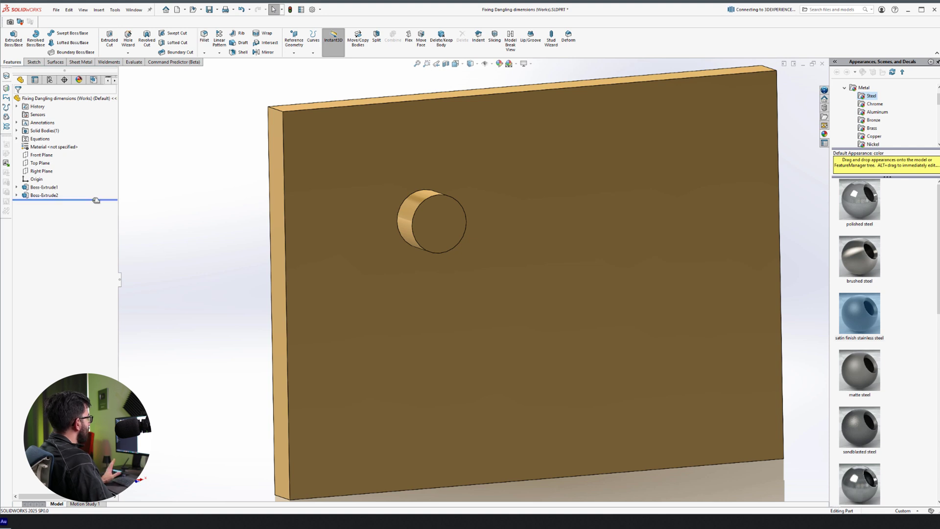
Add a 10 mm fillet to the plate's front vertical edge nearest the boss, ahead of Boss-Extrude2 in the feature history.
drag(97, 196, 97, 192)
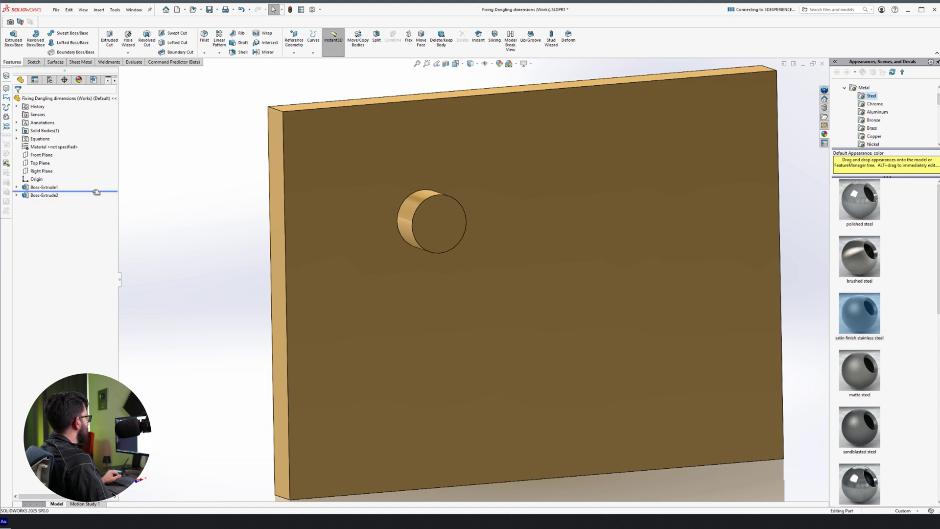
click(286, 161)
key(f)
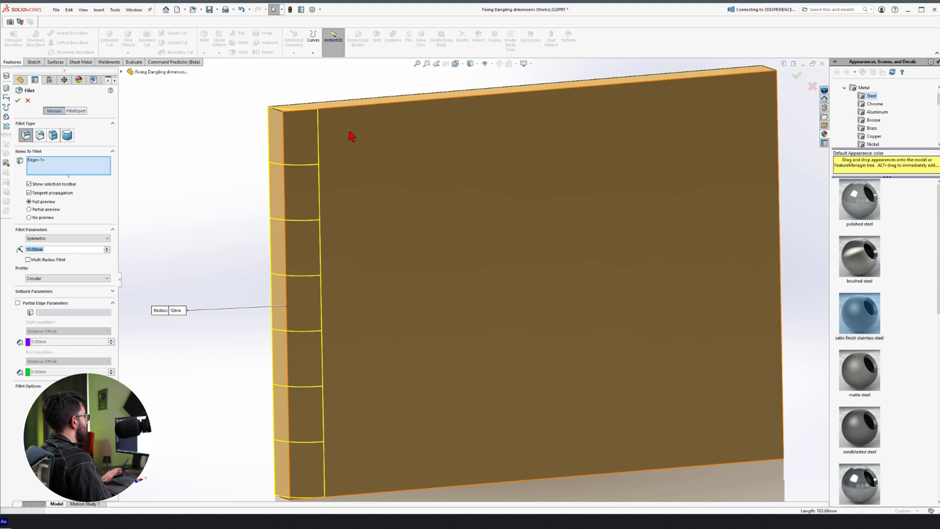
key(Return)
middle_drag(199, 198, 405, 159)
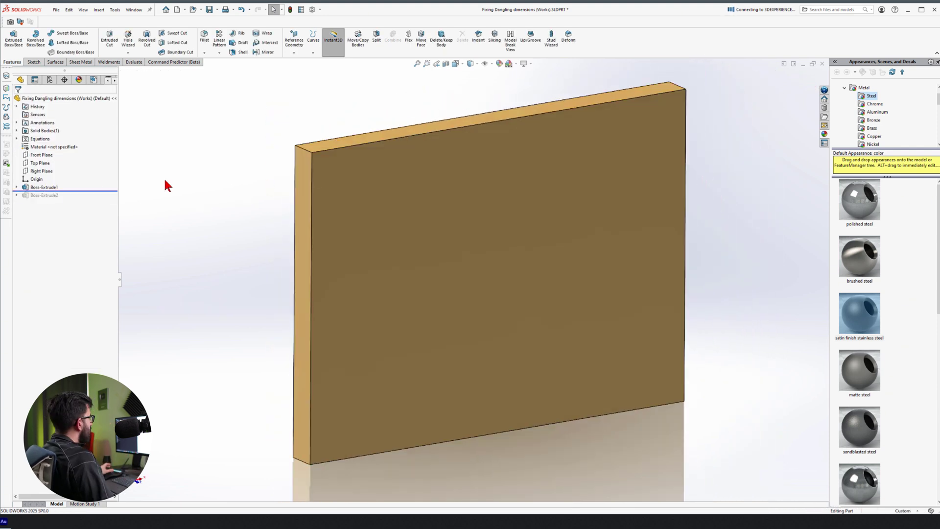
drag(90, 200, 92, 208)
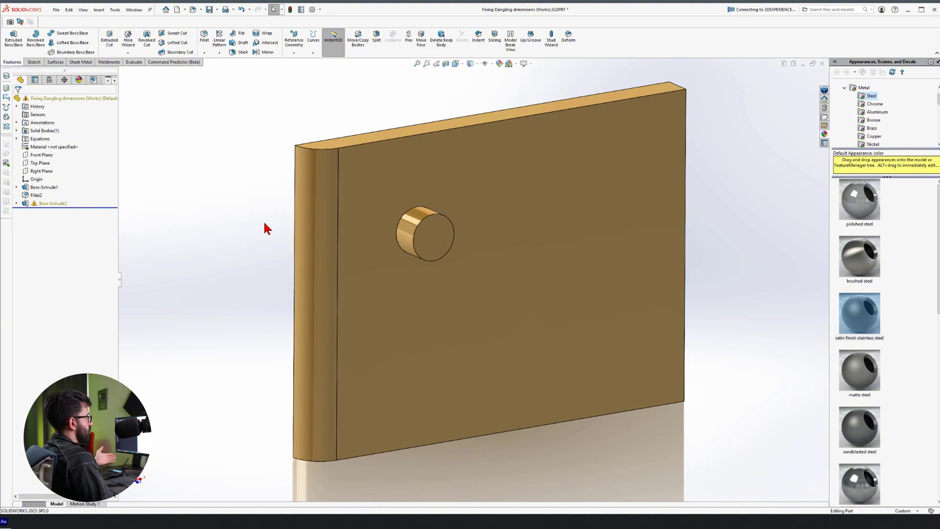
Repair all dangling relations in Sketch2 of Boss-Extrude2 and exit the sketch.
click(16, 203)
click(62, 212)
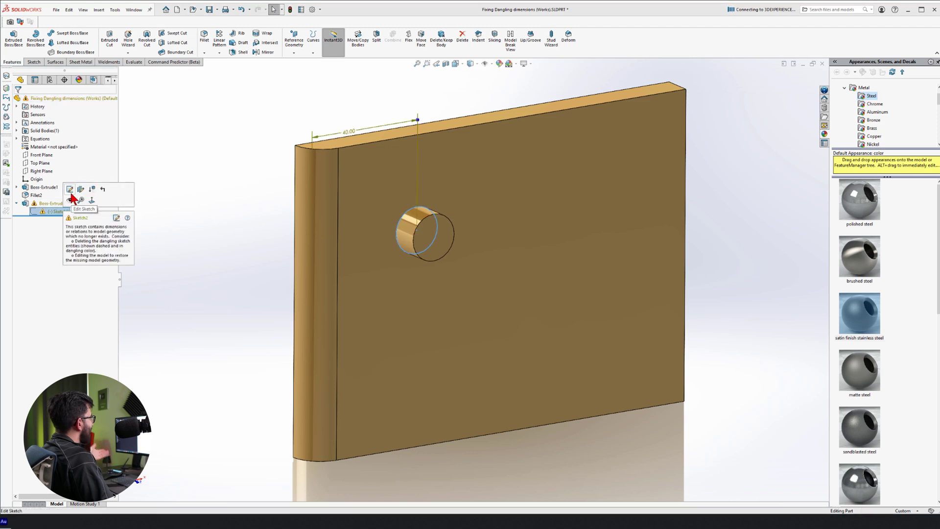
click(71, 189)
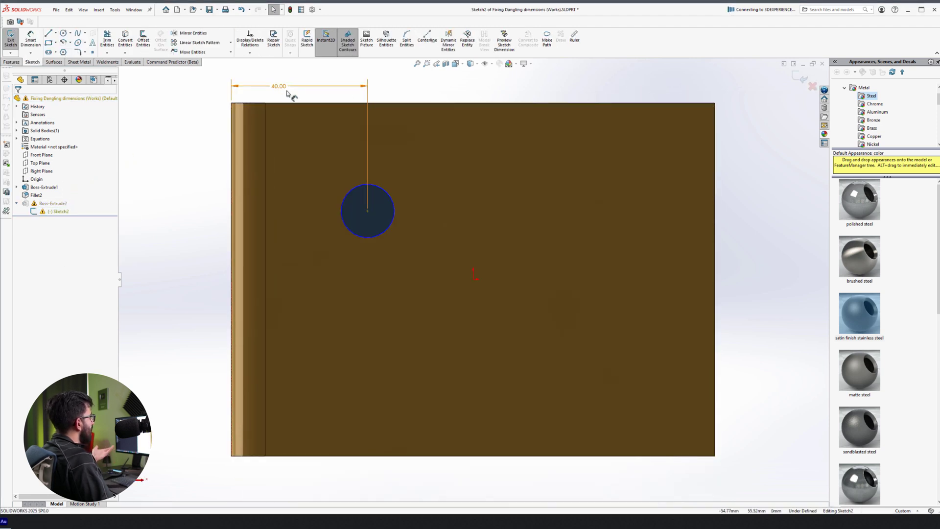
scroll(300, 211, down, 1)
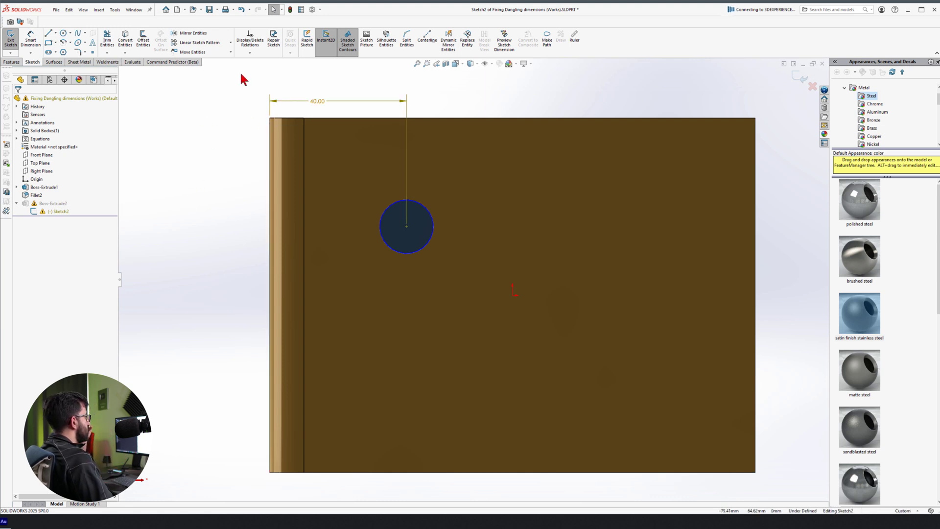
click(256, 48)
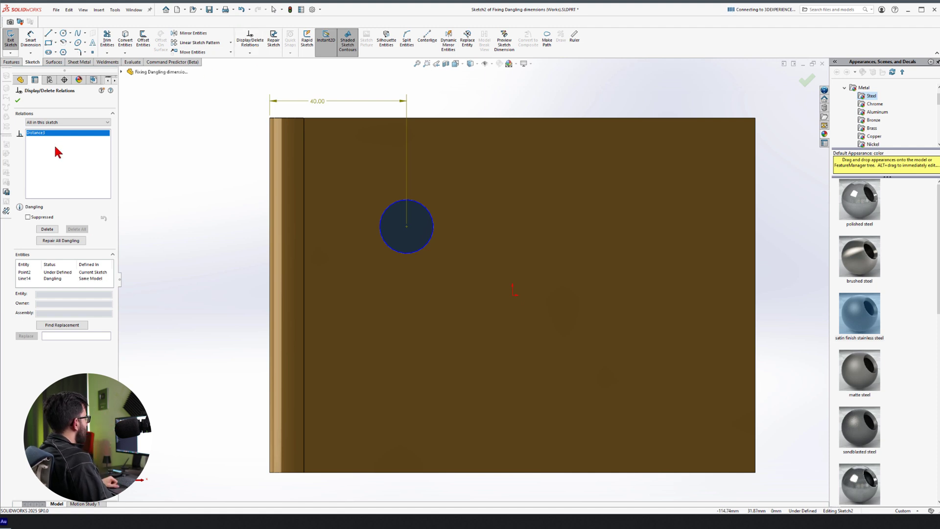
click(62, 240)
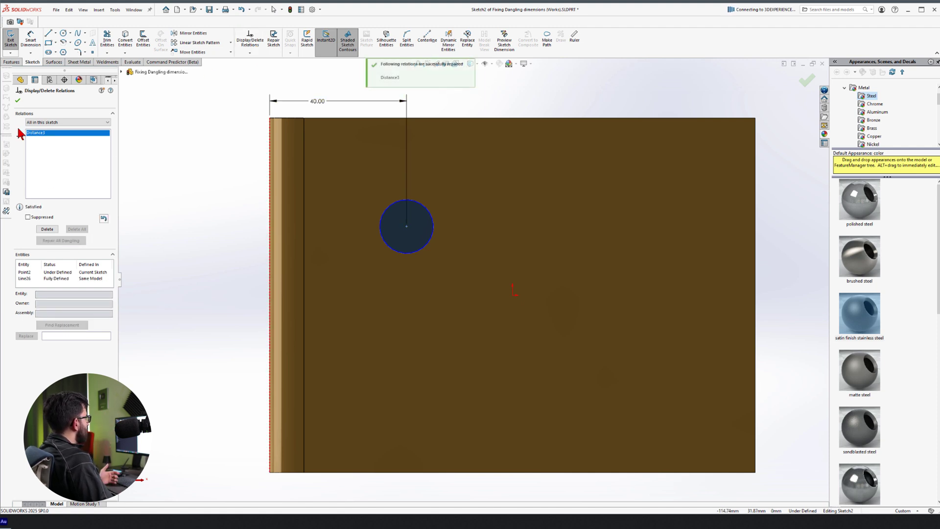
click(18, 100)
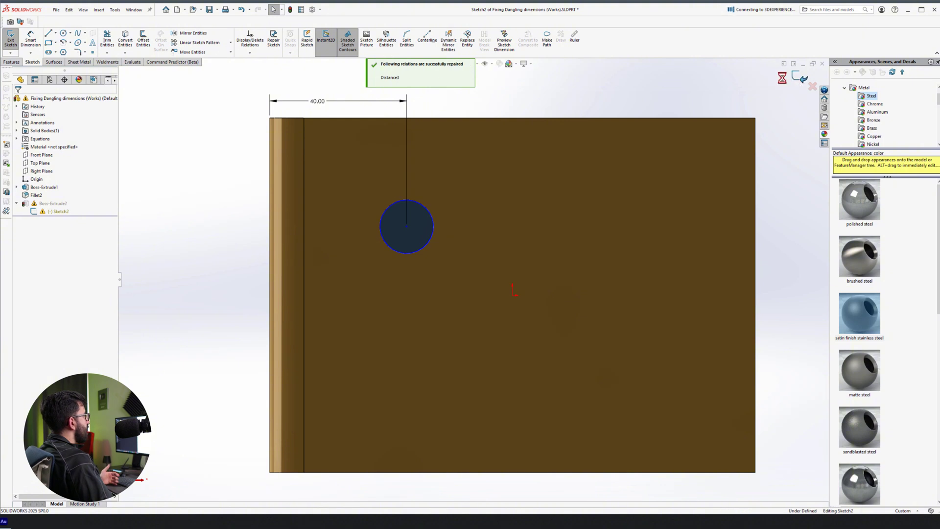
click(803, 78)
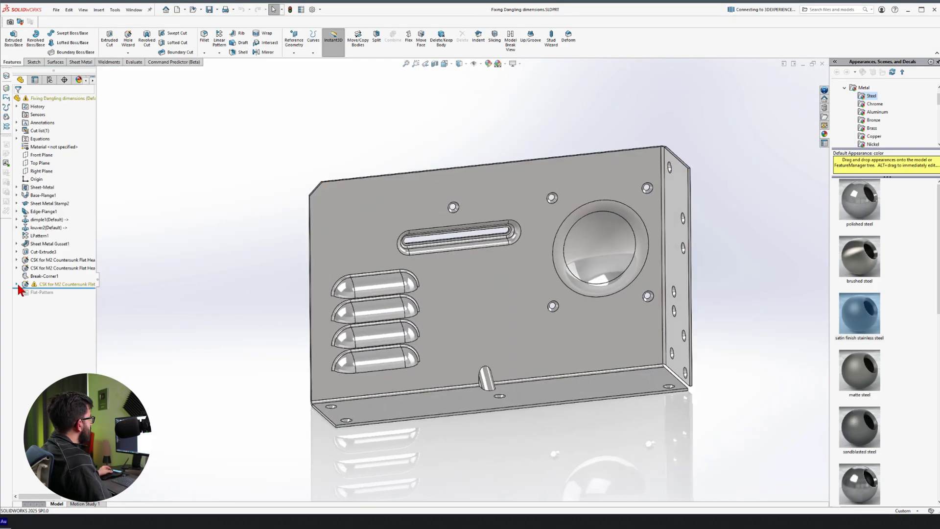
Repair all dangling relations in Sketch62 of the sheet metal part's last M2 countersunk hole feature and rebuild the part.
click(17, 285)
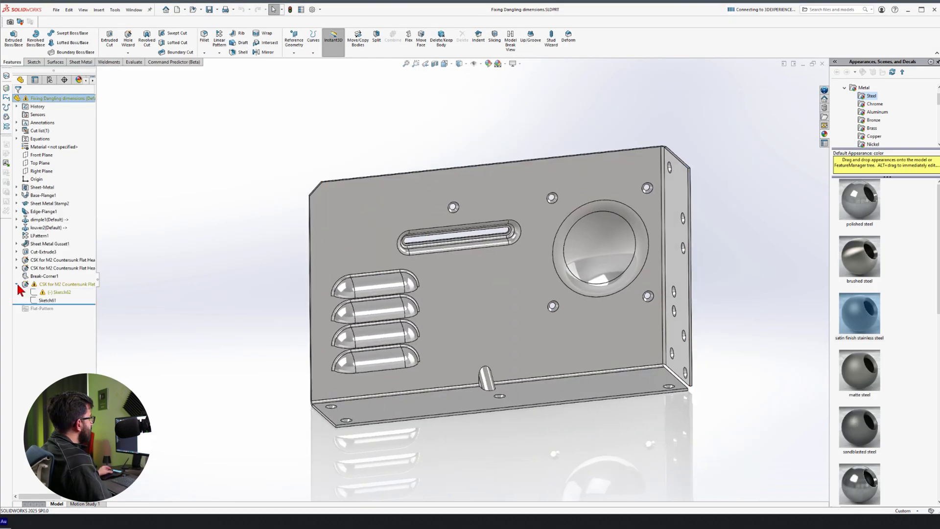
click(59, 291)
click(63, 271)
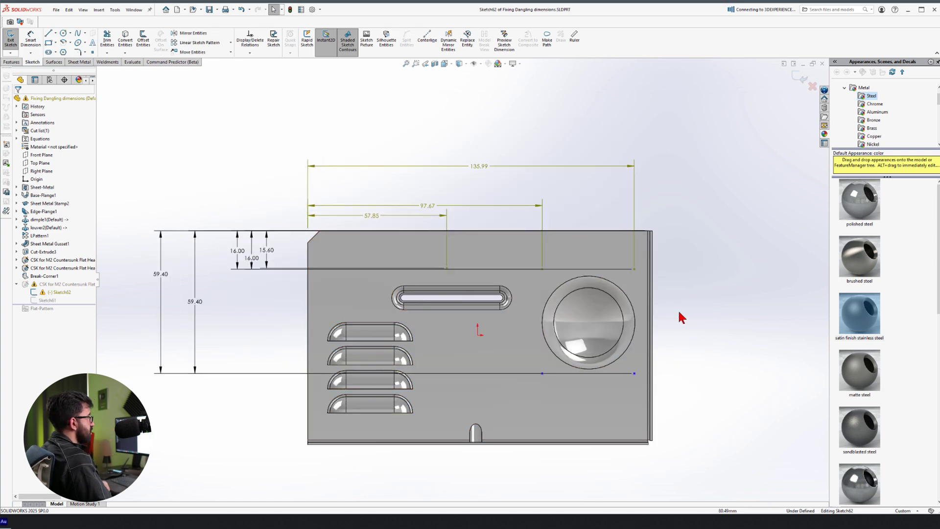
middle_drag(678, 315, 538, 221)
click(250, 40)
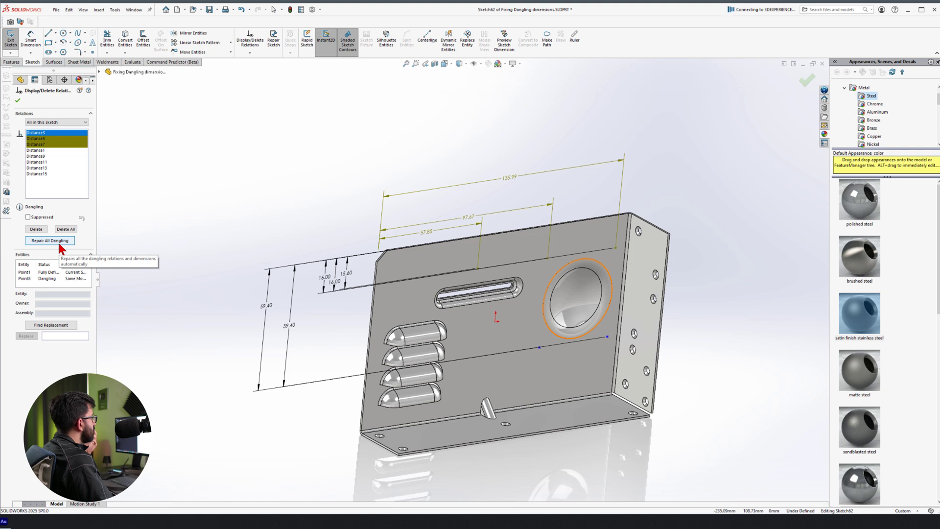
click(57, 240)
click(18, 100)
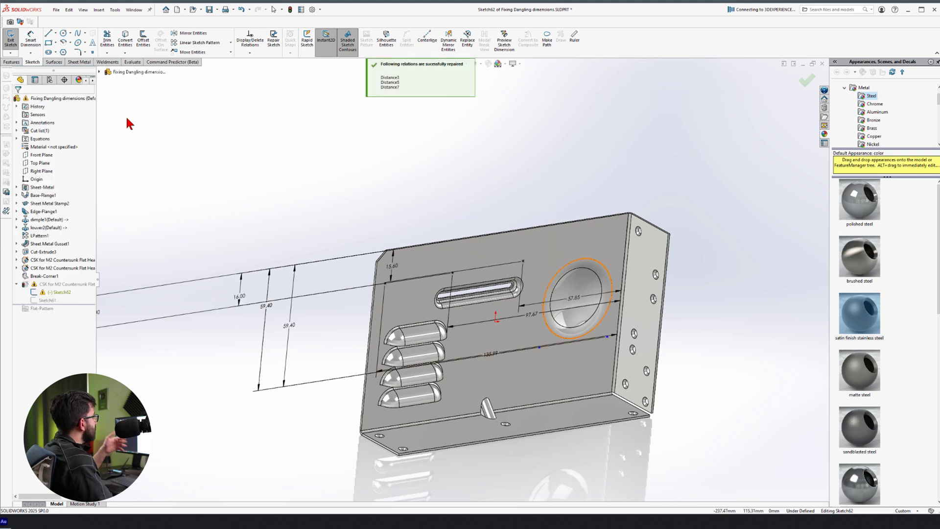
key(ctrl+b)
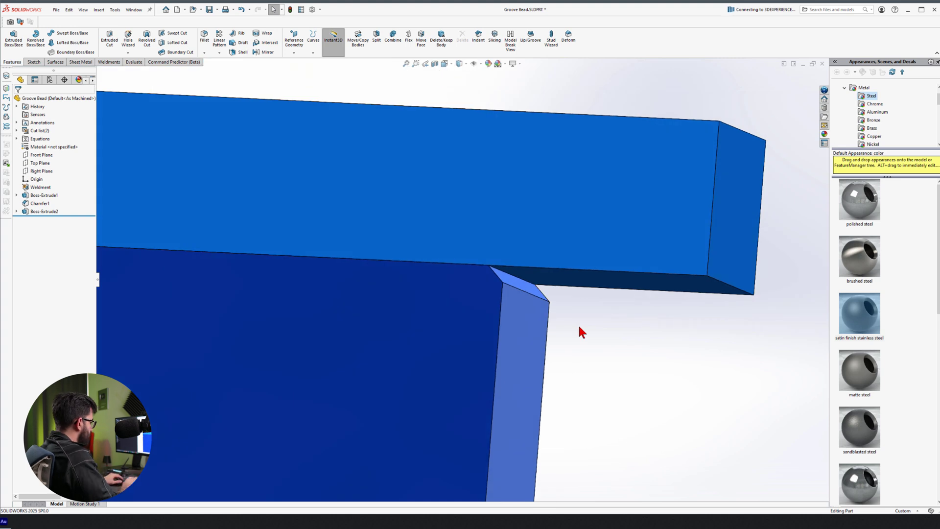
Set up a groove bead between the lower plate's chamfered face and the underside of the upper bar.
text(sgroove)
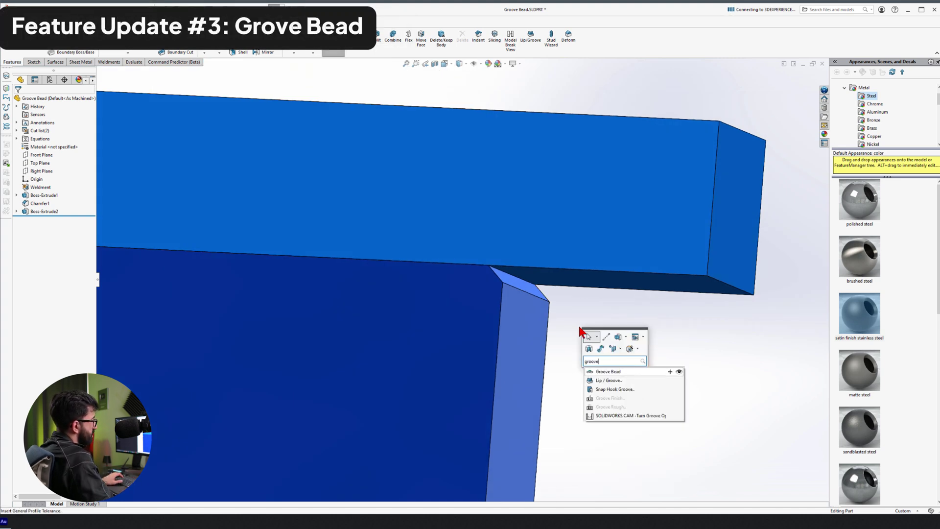
key(Return)
scroll(578, 324, down, 5)
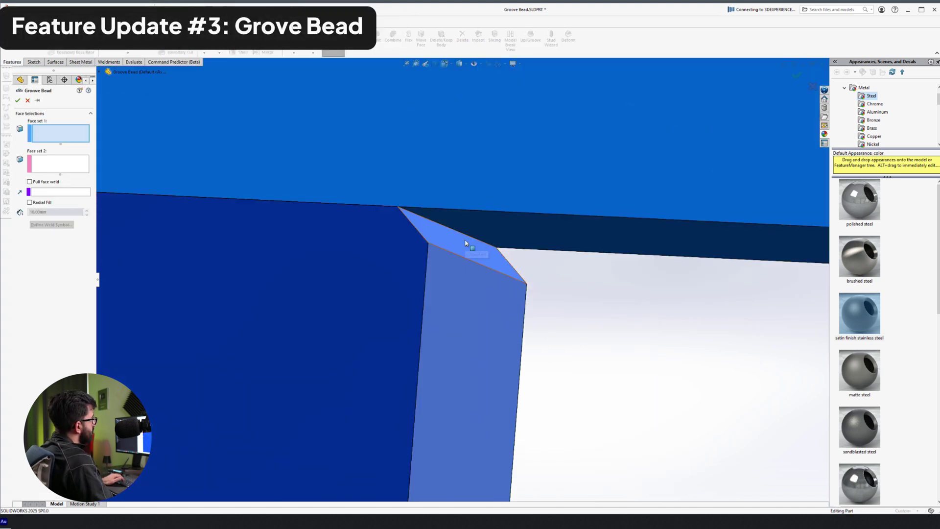
click(462, 244)
click(536, 235)
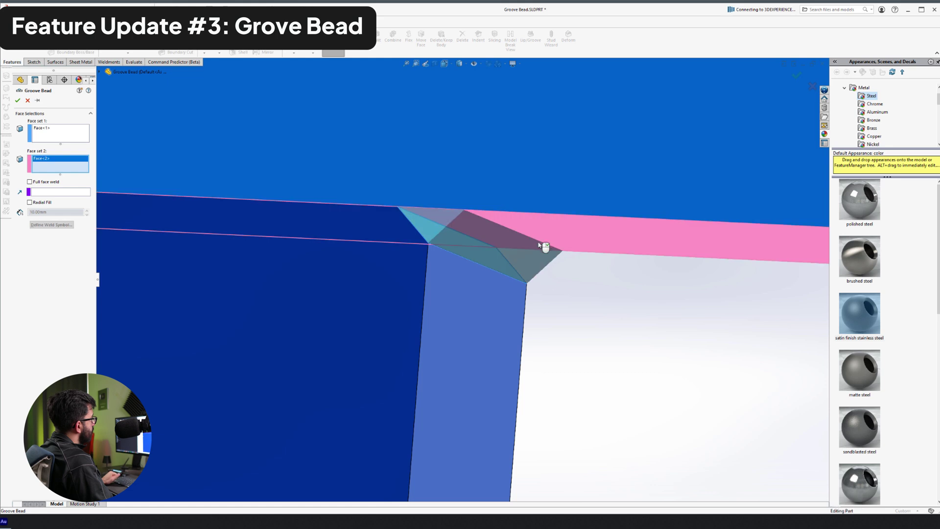
scroll(545, 289, up, 4)
Define the groove bead's weld symbol and create the bead.
click(59, 225)
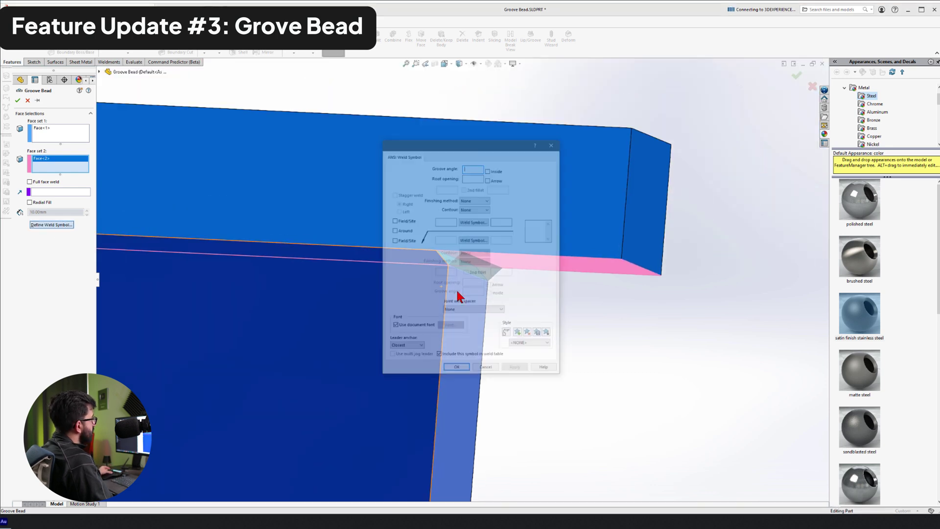
click(473, 222)
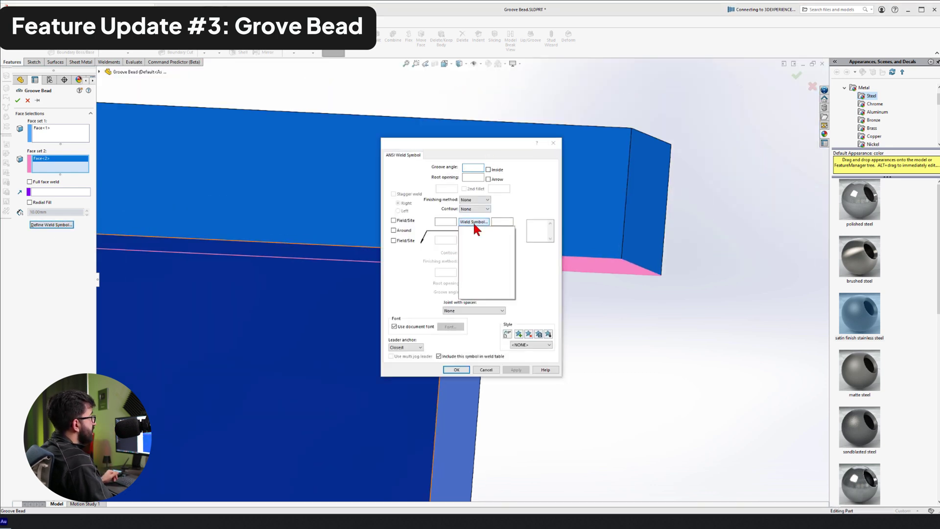
click(487, 235)
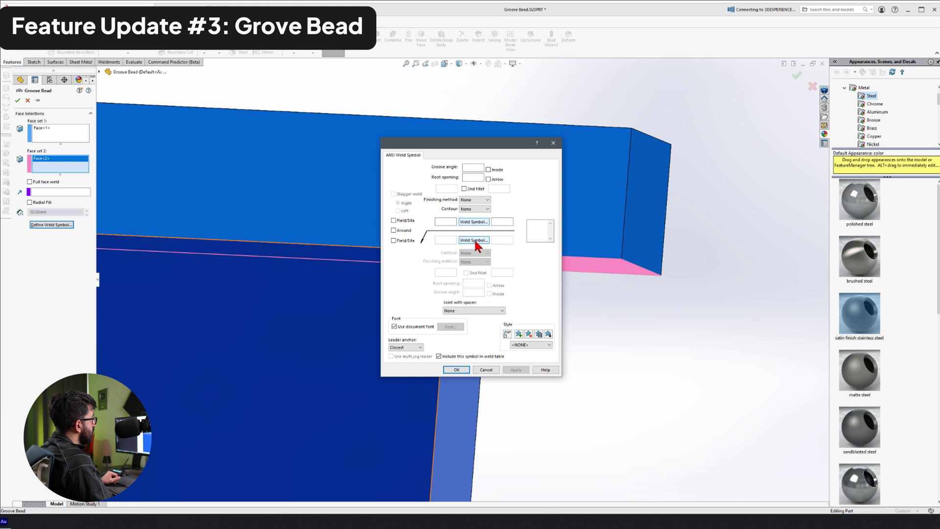
click(456, 370)
key(f)
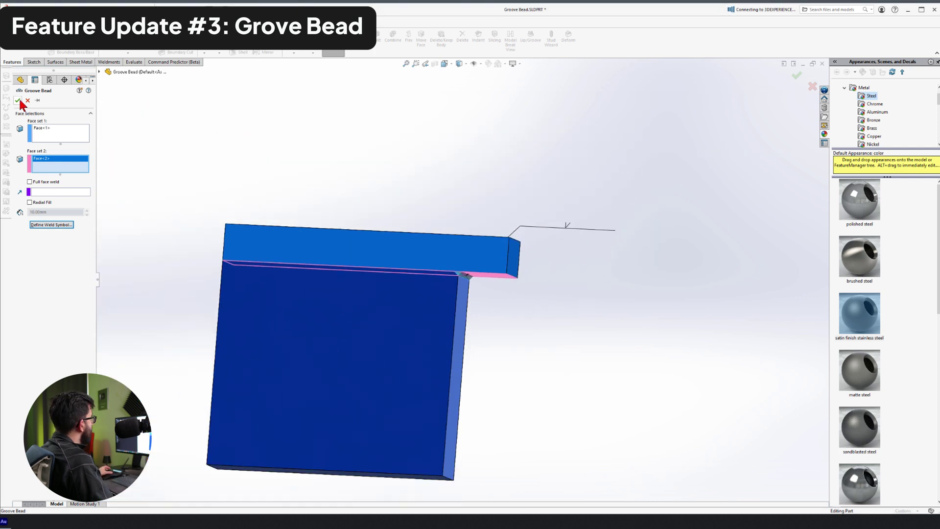
click(18, 101)
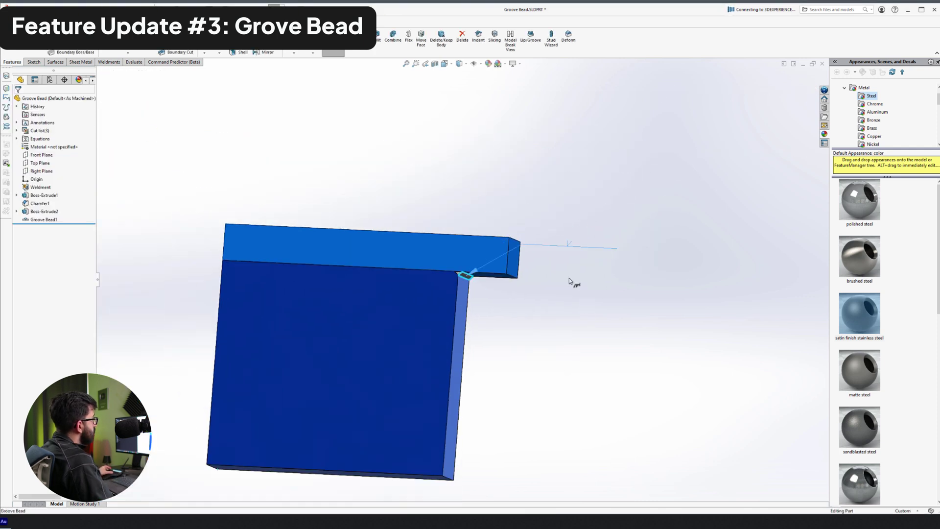
Inspect the groove bead at the joint between the two plates, together with its weld symbol.
drag(569, 278, 559, 319)
click(550, 375)
scroll(552, 372, down, 3)
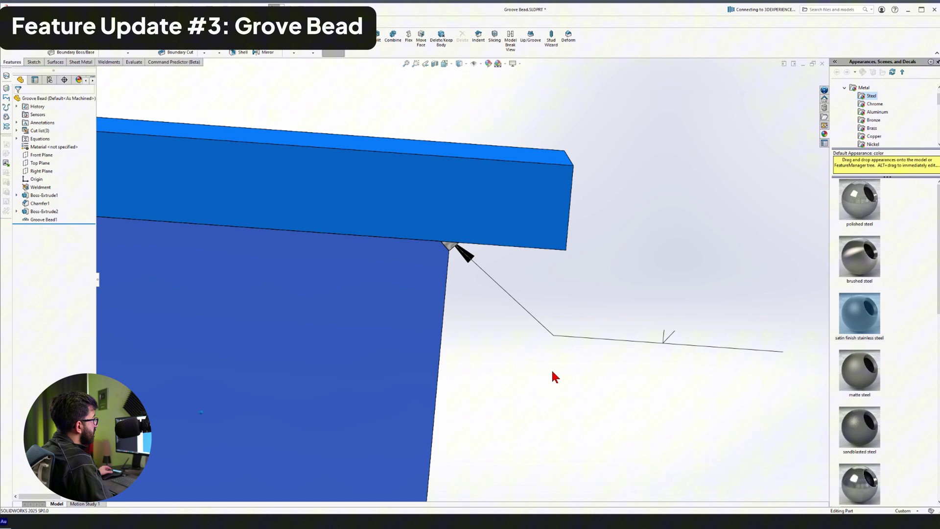
middle_drag(553, 372, 560, 373)
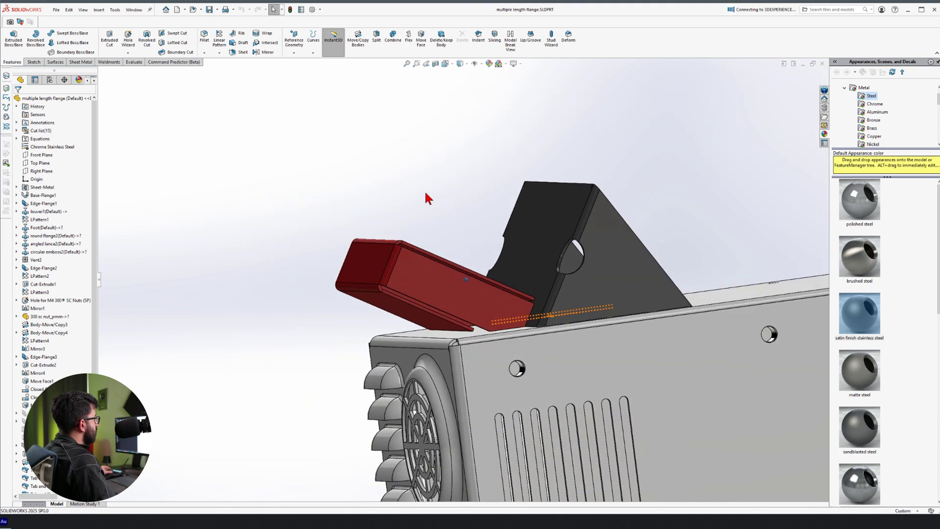
Remove the red bracket's existing edge flange and define a new 48 mm edge flange on the inner edge of its end face.
click(454, 292)
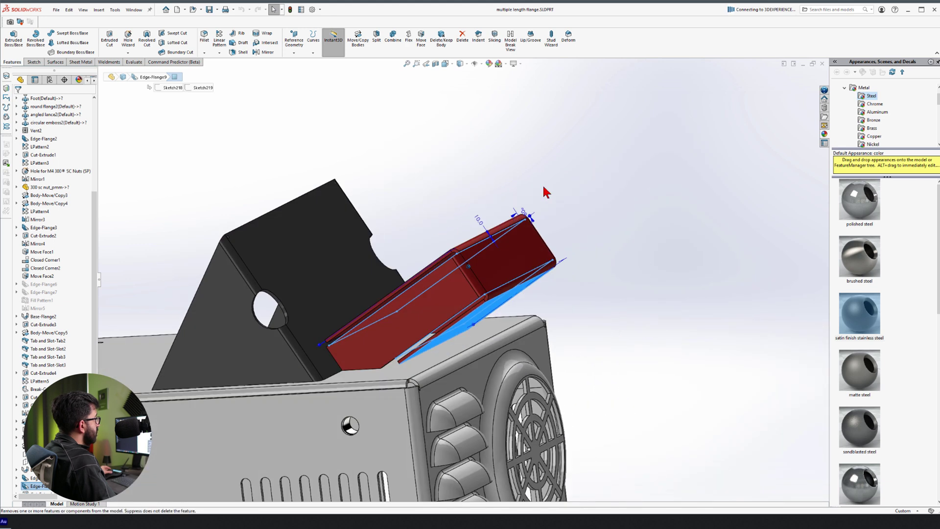
click(624, 190)
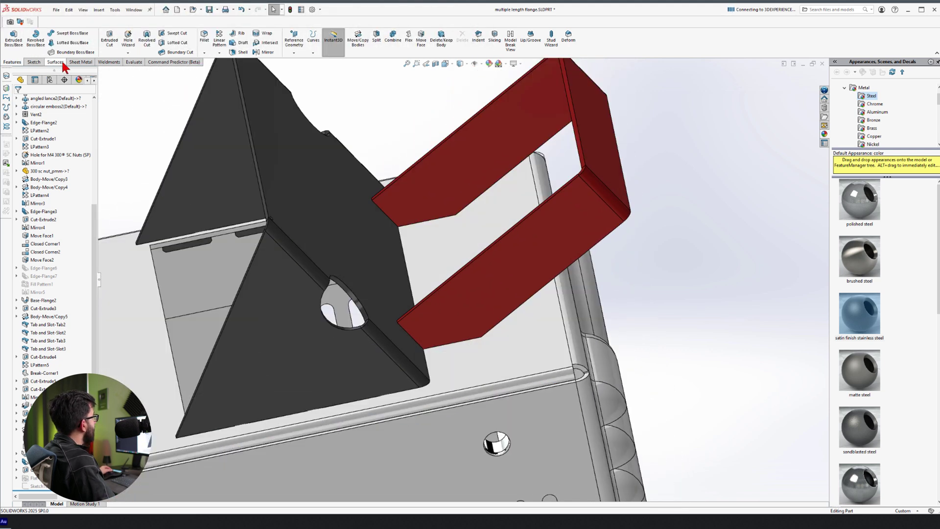
click(81, 62)
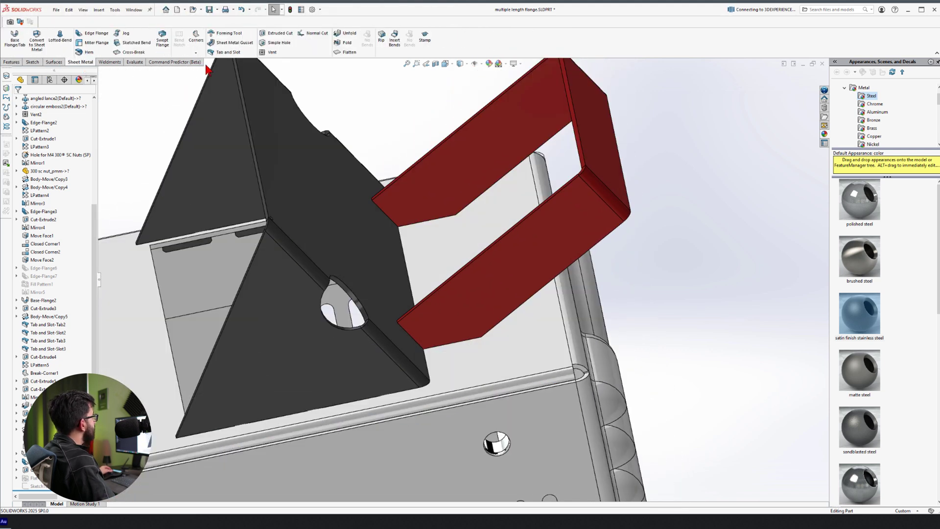
click(566, 109)
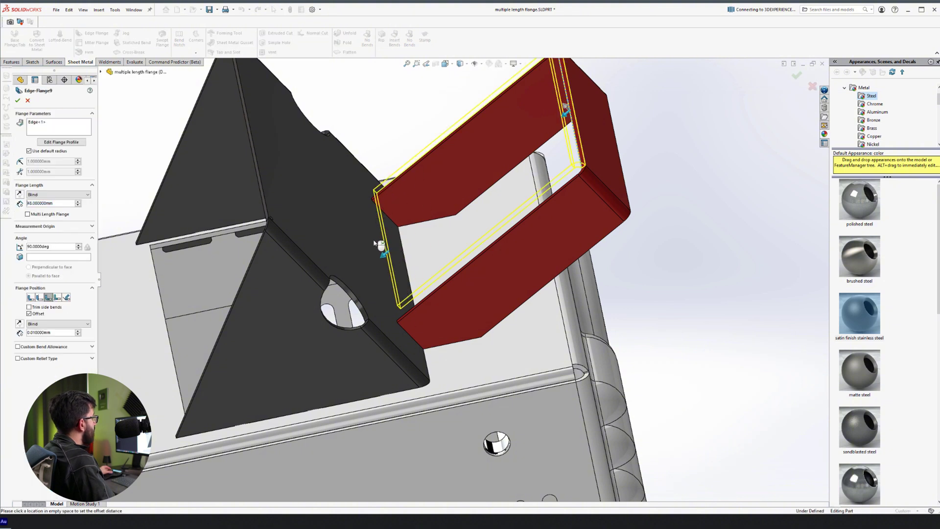
click(374, 243)
Add the opposite bracket edge to the edge flange with Multi Length Flange on, and set that edge's length to 30 mm.
middle_drag(482, 279, 448, 169)
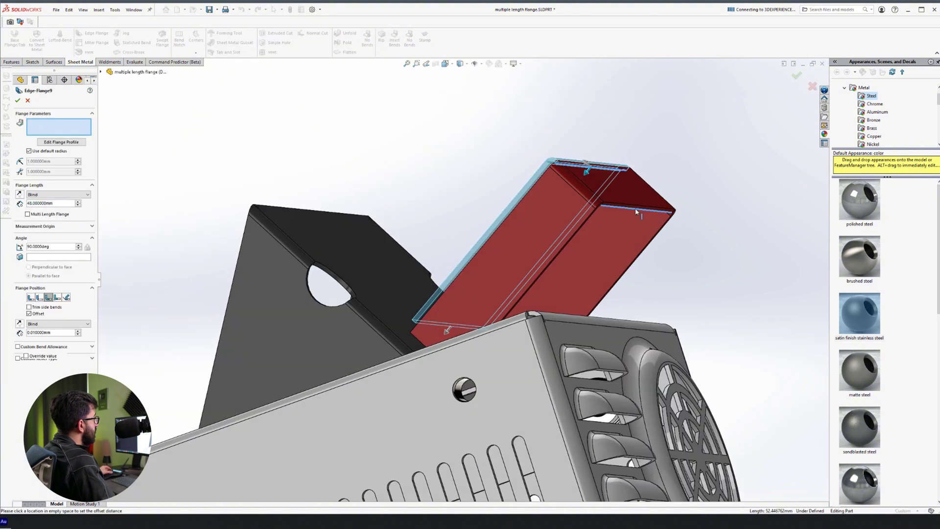
click(636, 211)
middle_drag(637, 212, 479, 326)
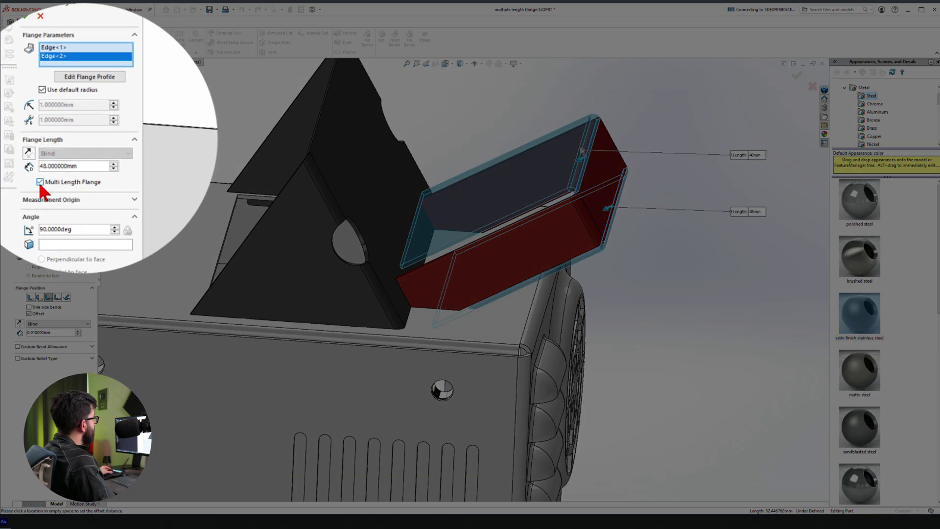
double_click(90, 167)
text(30)
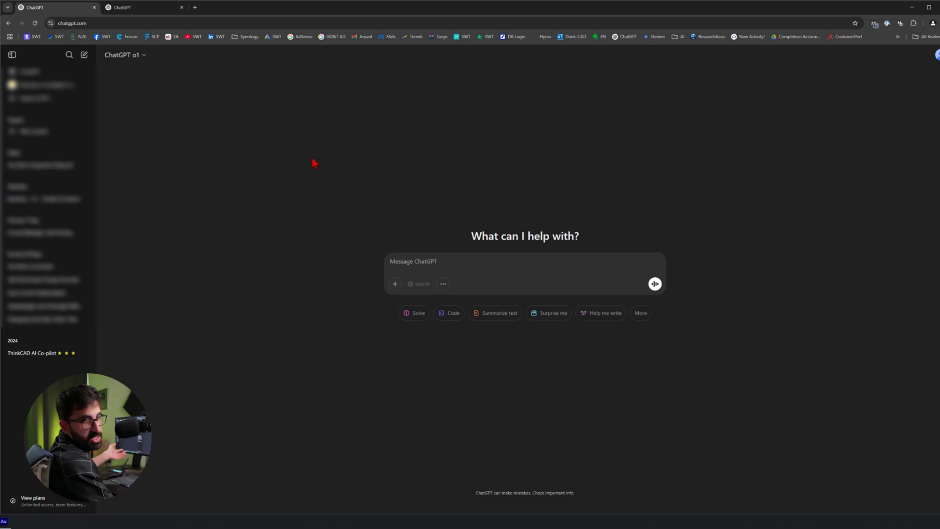
Switch to ChatGPT and open the ThinkCAD AI Co-pilot entry.
click(46, 353)
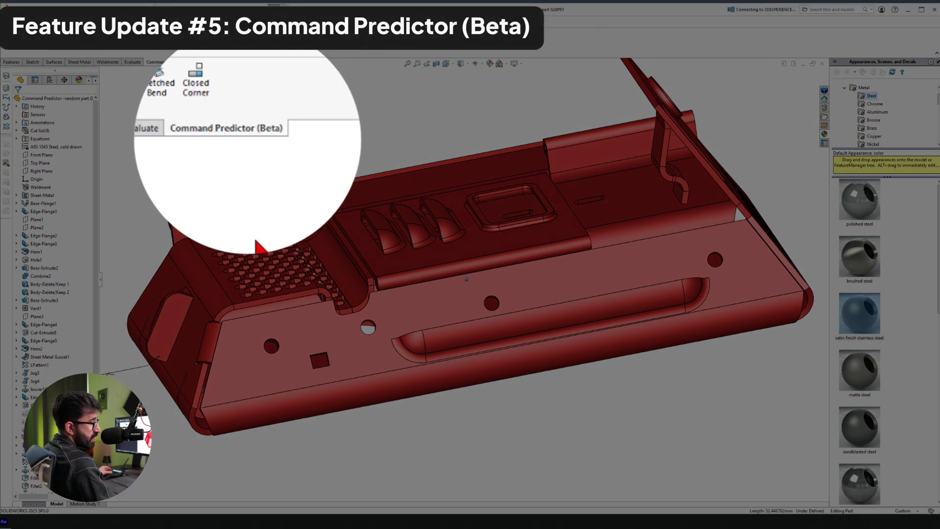
Using the Command Predictor suggestions, start a sketch on the base flange's underside and draw a circle beside the existing round hole.
middle_drag(256, 239, 419, 406)
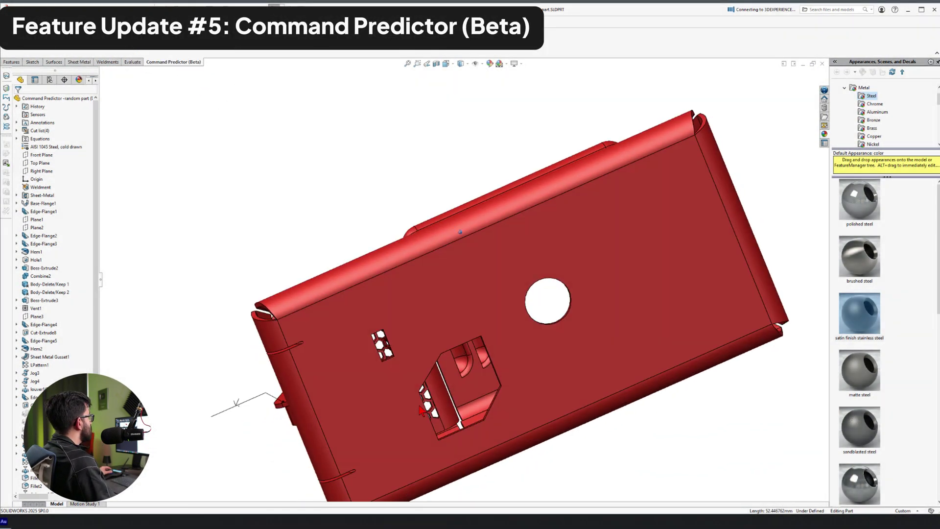
click(461, 269)
click(218, 127)
middle_drag(341, 152, 603, 256)
click(618, 214)
click(568, 217)
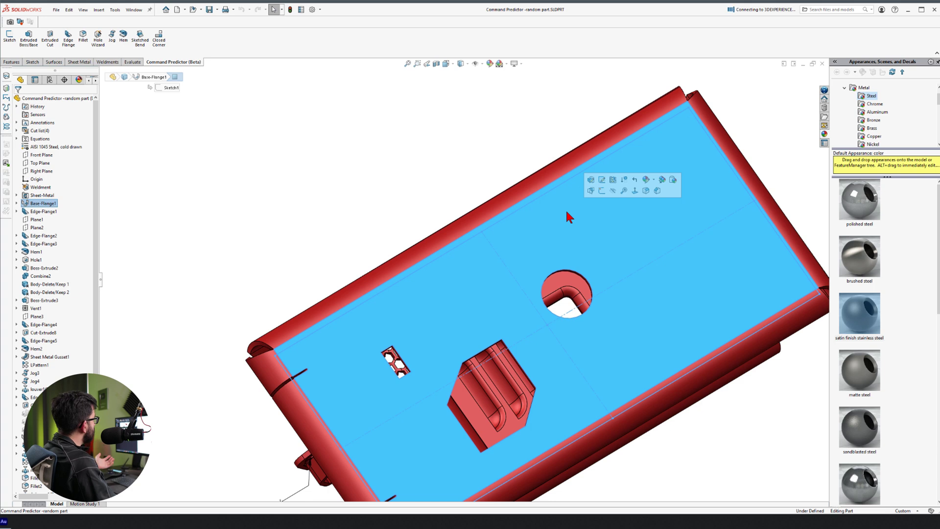
click(10, 36)
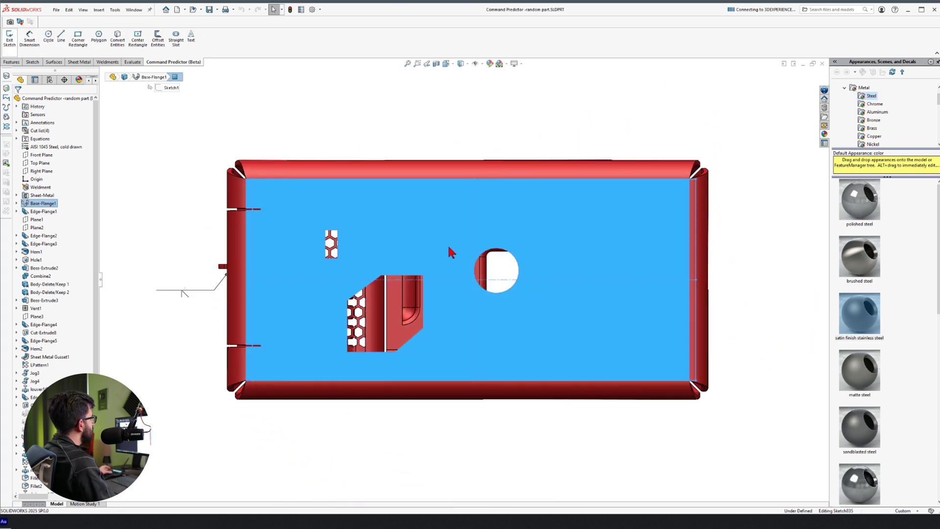
drag(564, 229, 573, 211)
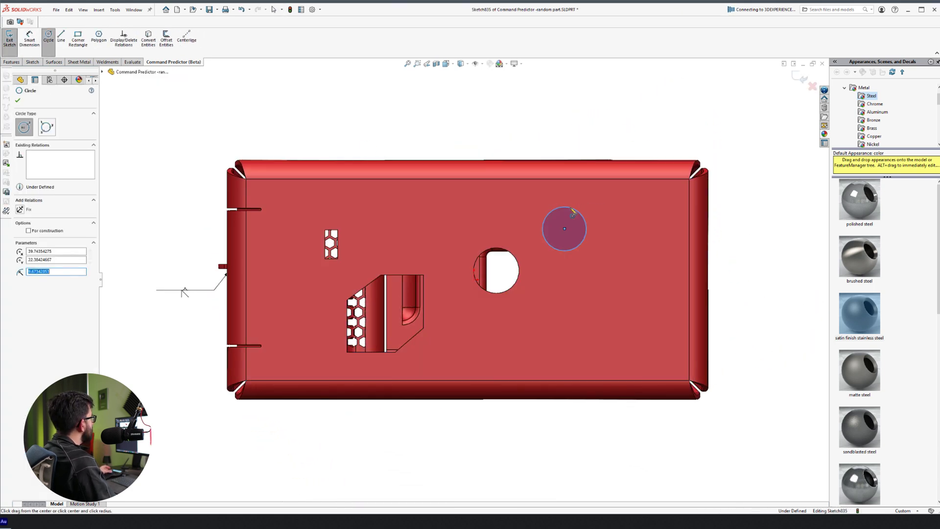
click(20, 103)
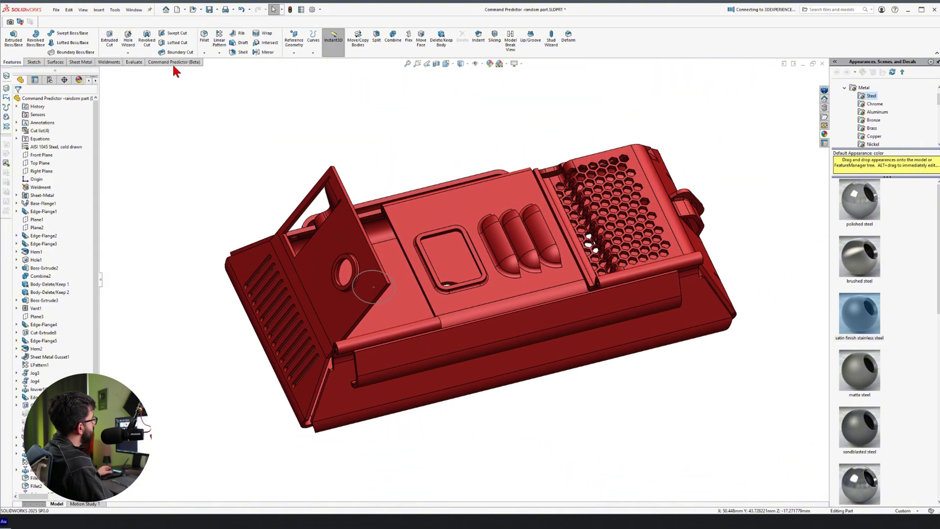
Display the commands suggested by the Command Predictor for the sheet metal part.
click(172, 62)
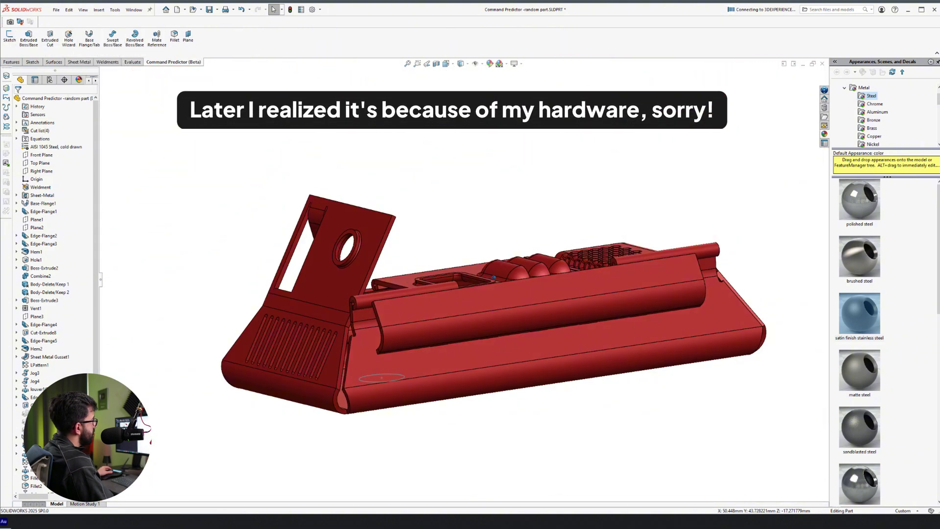
key(ctrl+Tab)
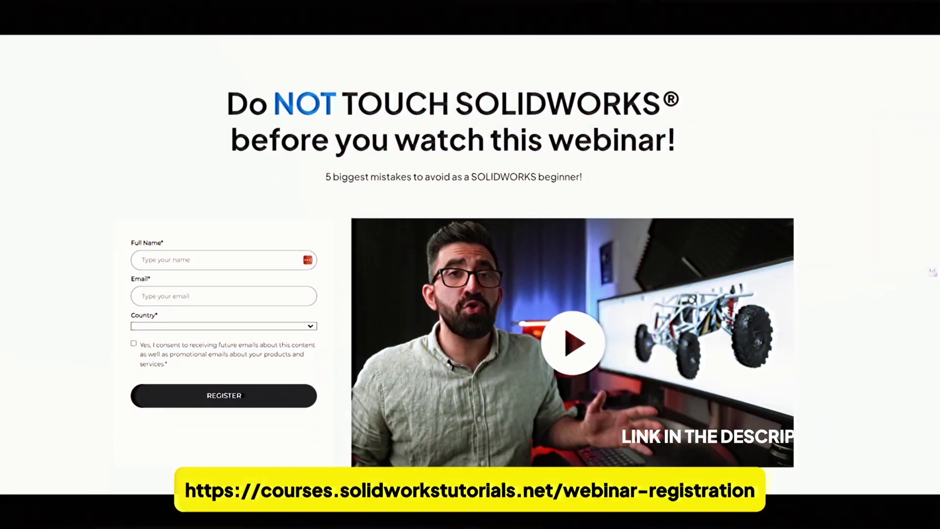
Look through the SOLIDWORKS webinar registration page and the SOLIDWORKS COURSE PRO reviews on Trustpilot.
scroll(470, 264, down, 11)
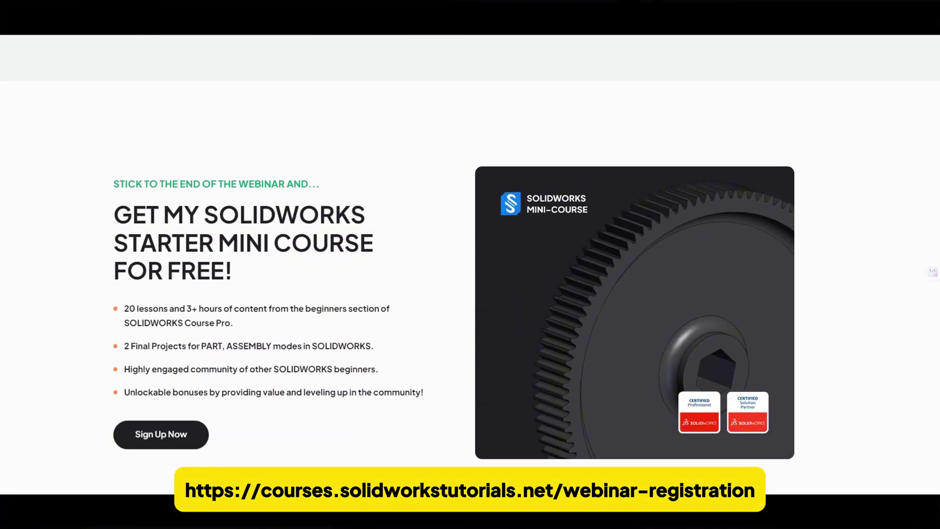
scroll(469, 264, down, 10)
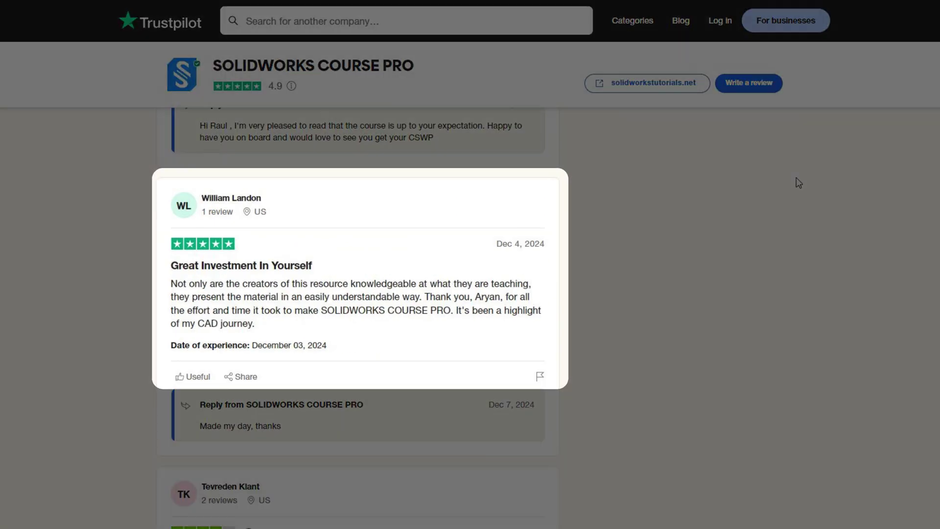
scroll(796, 178, down, 10)
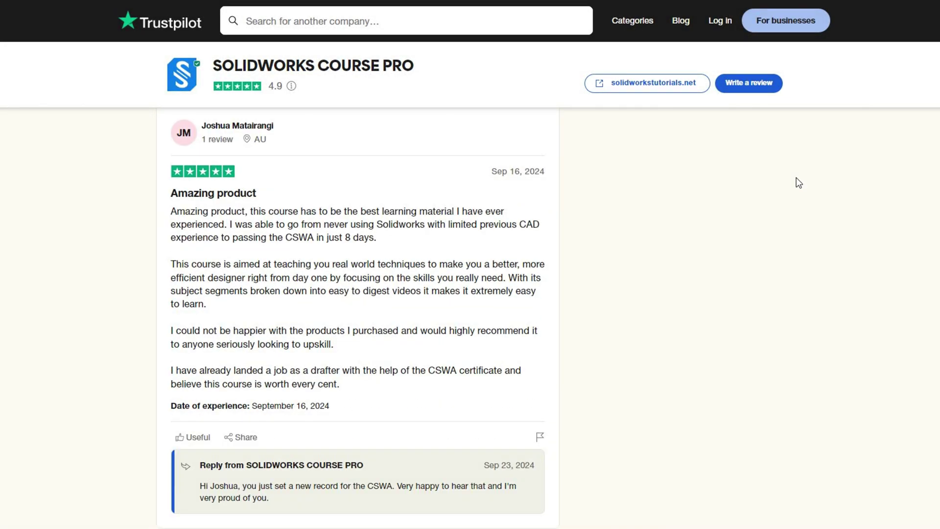
scroll(796, 179, down, 5)
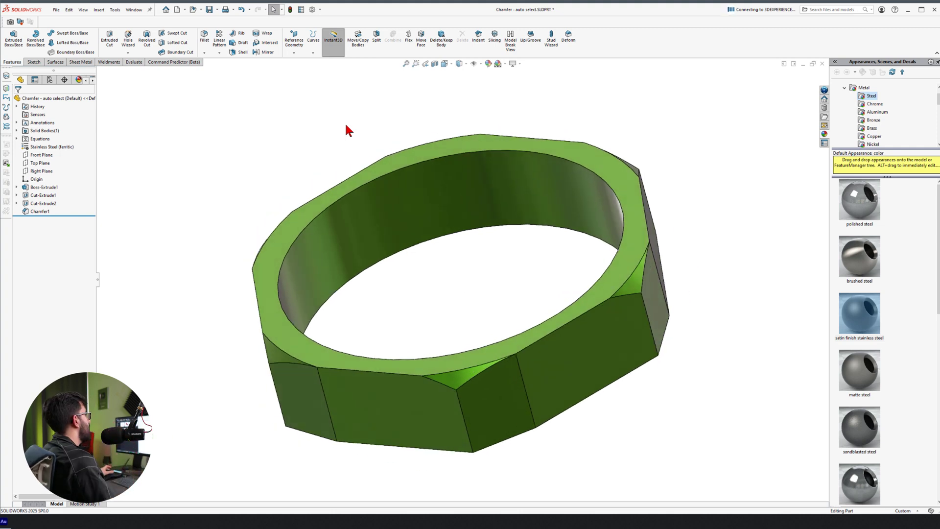
Set up one copy of the chamfered ring body with Move/Copy Body and rotate it 64.5° about X.
click(359, 49)
click(468, 195)
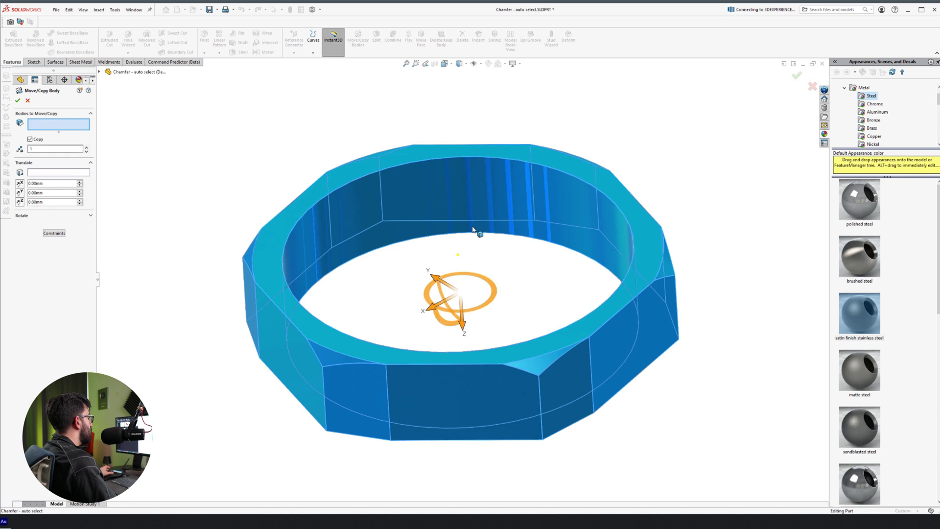
scroll(416, 293, up, 5)
drag(422, 302, 316, 264)
drag(346, 210, 389, 328)
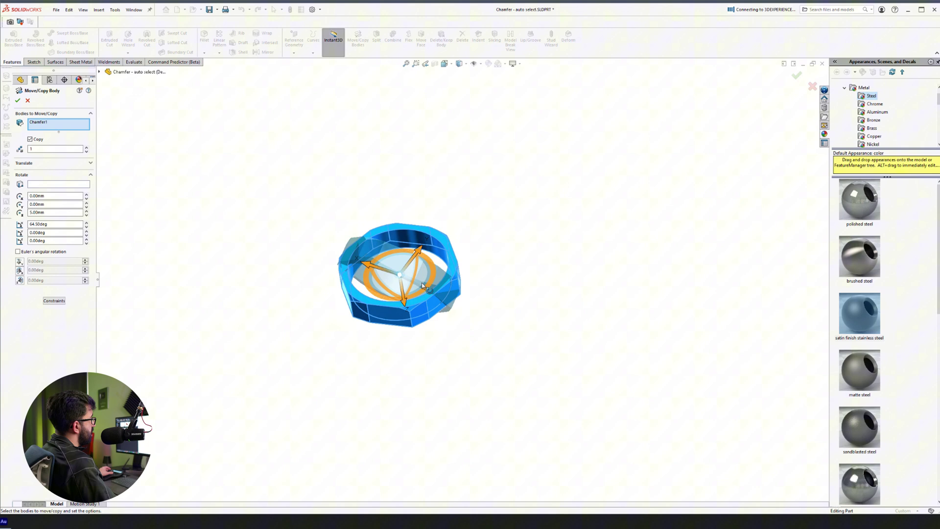
Try shifting the ring body's copy along X and rotate it 70° about Z.
drag(421, 283, 192, 206)
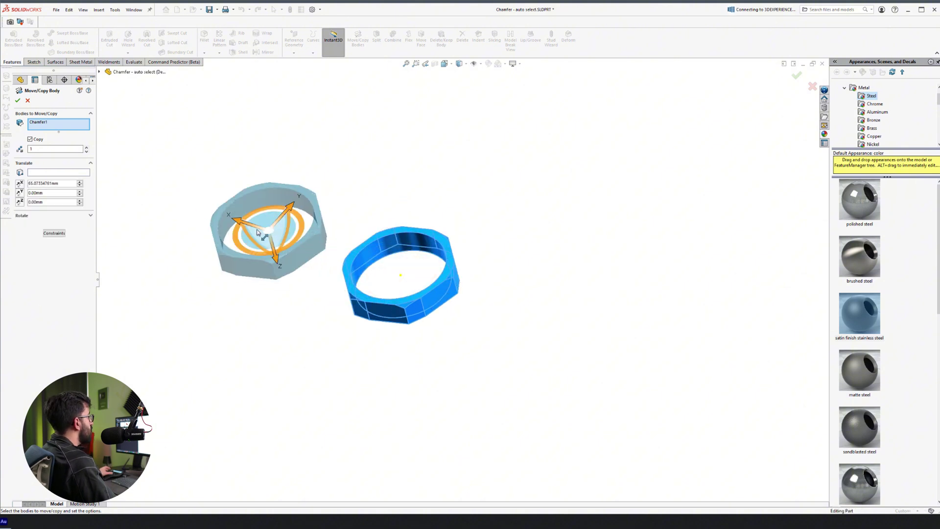
drag(257, 232, 169, 197)
drag(223, 238, 236, 280)
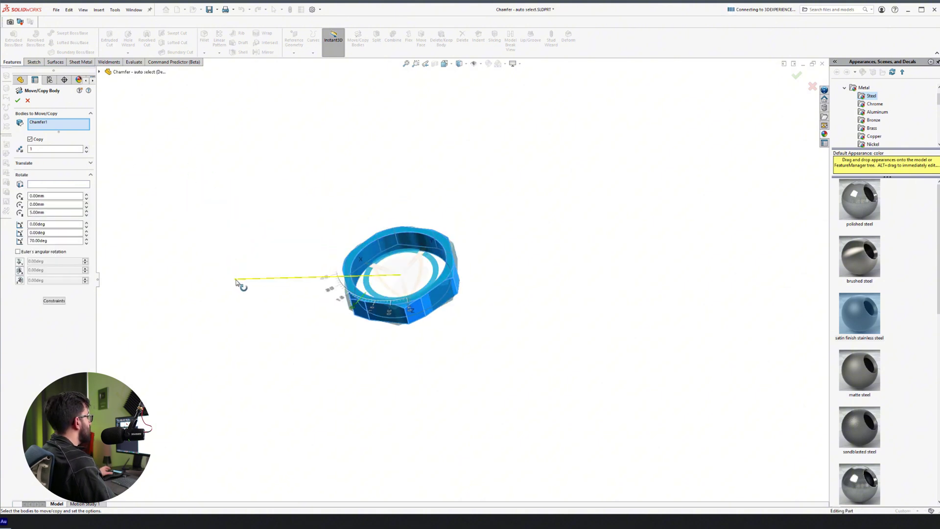